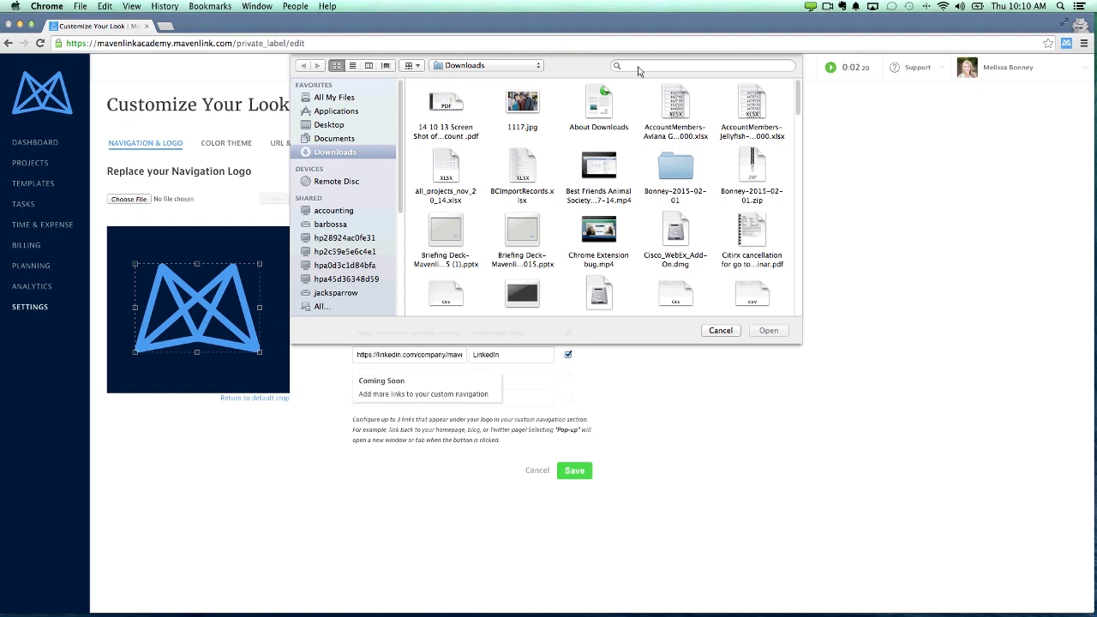
- Find the ML_Academy-Square (1).png file by searching for "ml" and upload it as the navigation logo
{"action": "left_click", "coordinate": [639, 67]}
{"action": "type", "text": "ml"}
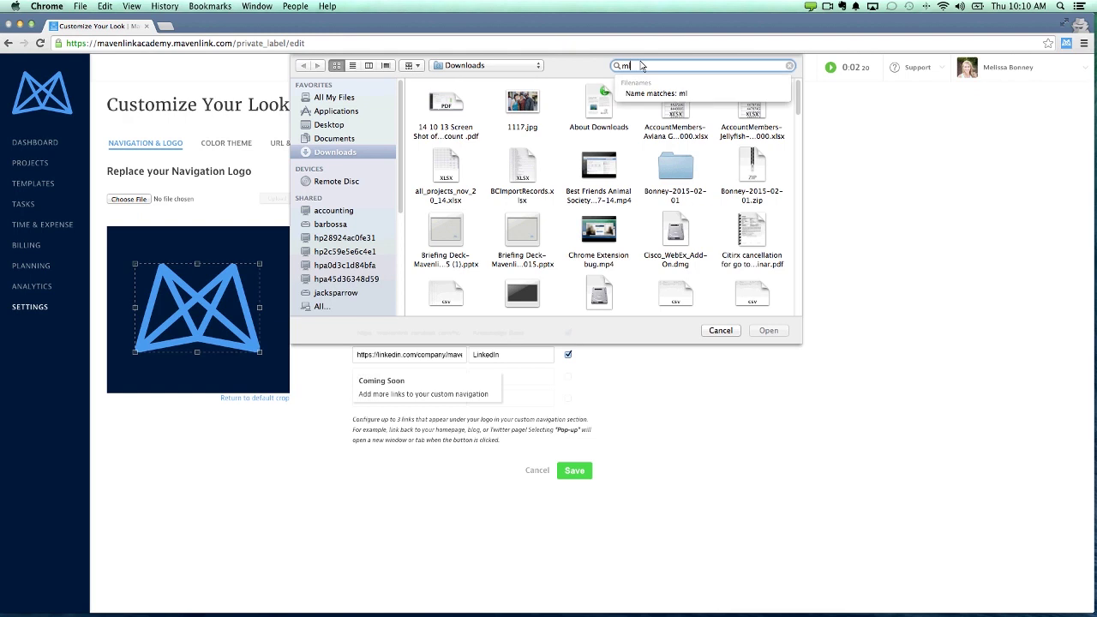
{"action": "key", "text": "Down"}
{"action": "key", "text": "Return"}
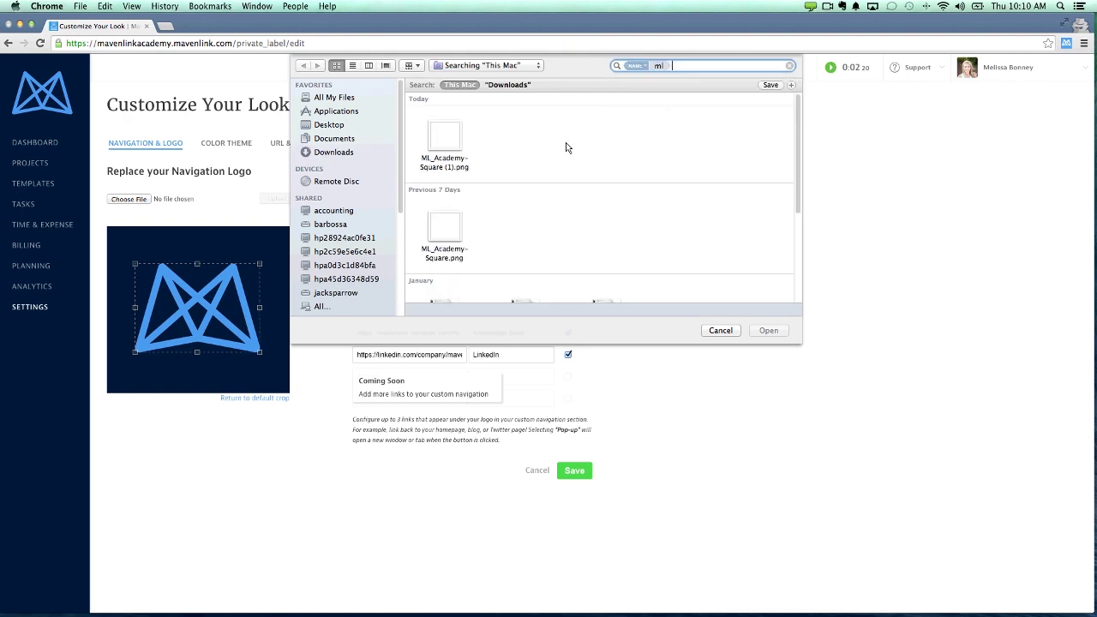
{"action": "left_click", "coordinate": [449, 142]}
{"action": "left_click", "coordinate": [768, 331]}
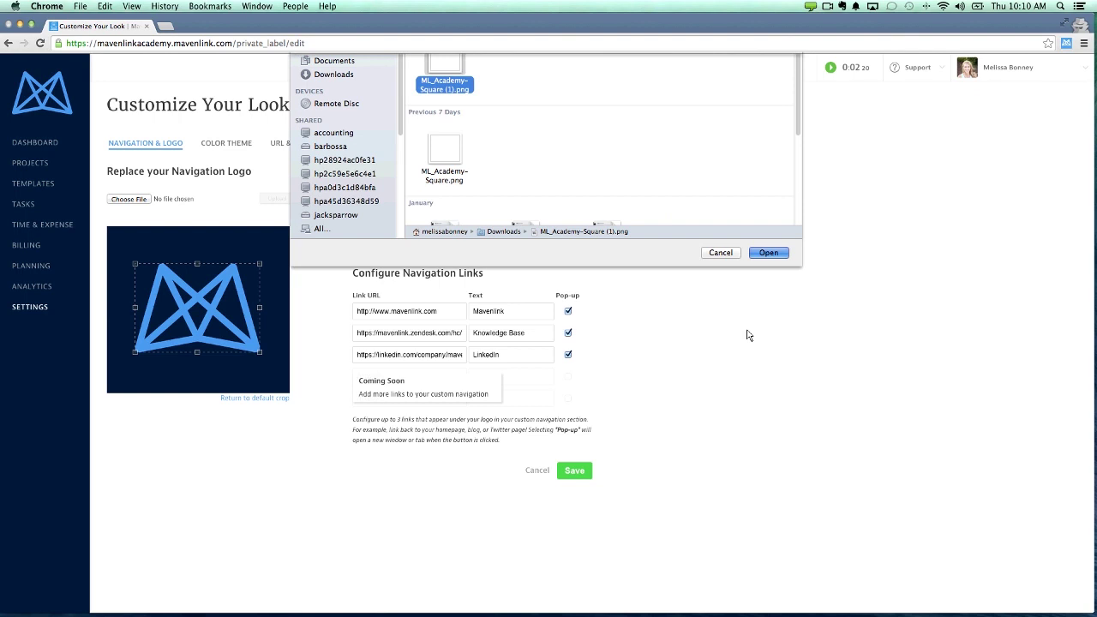
{"action": "left_click", "coordinate": [277, 199]}
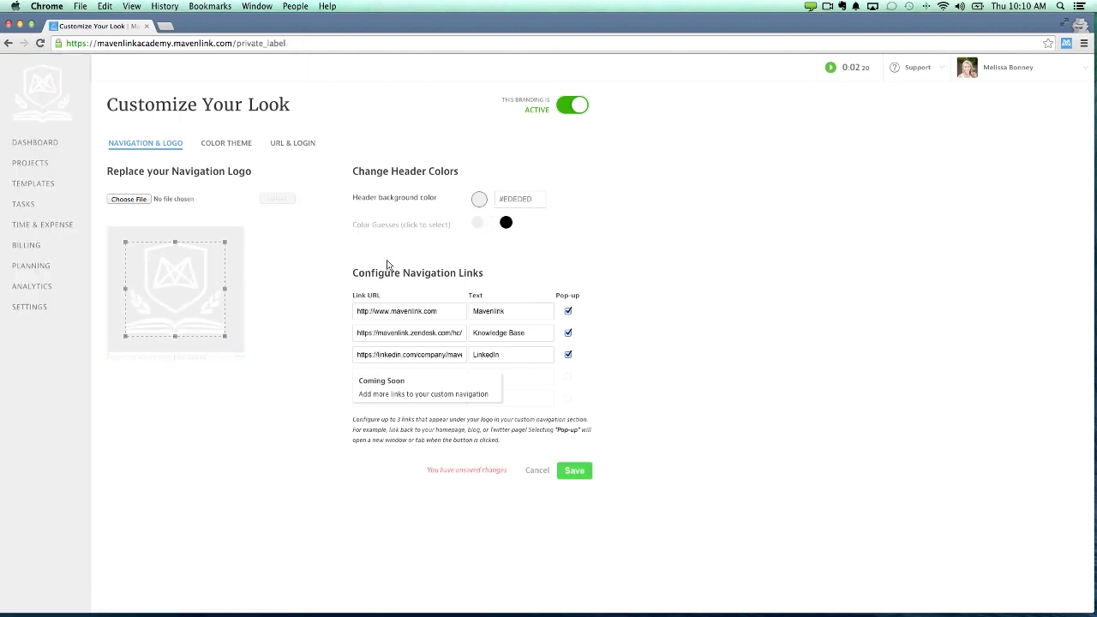
- Set the header background color to #448FEA and check it in the color picker
{"action": "left_click_drag", "start_coordinate": [540, 204], "coordinate": [495, 199]}
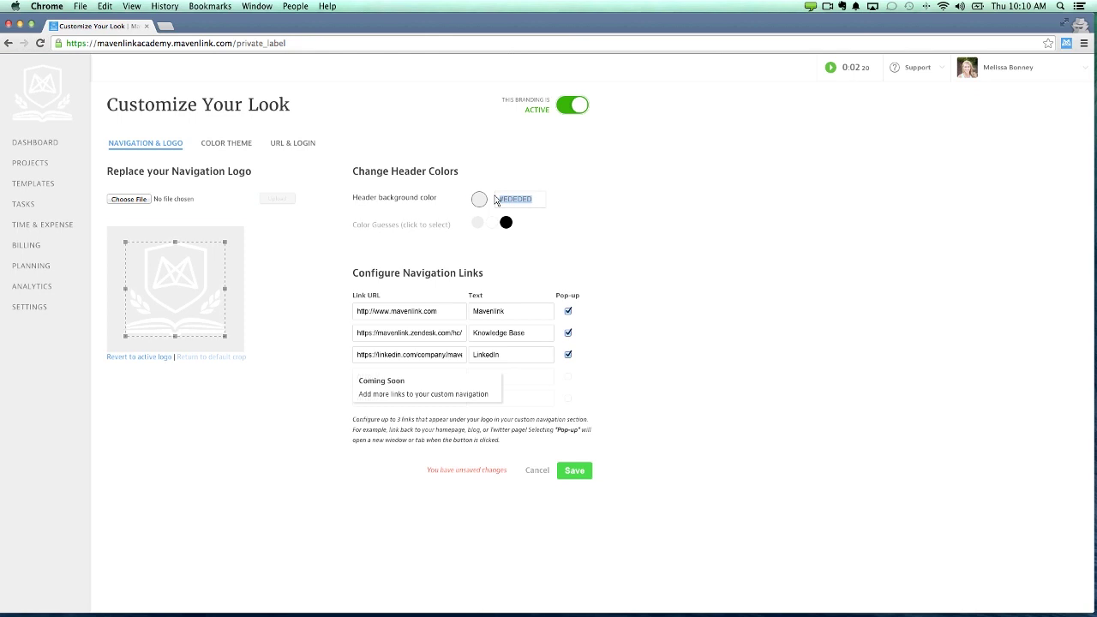
{"action": "type", "text": "#448FEA"}
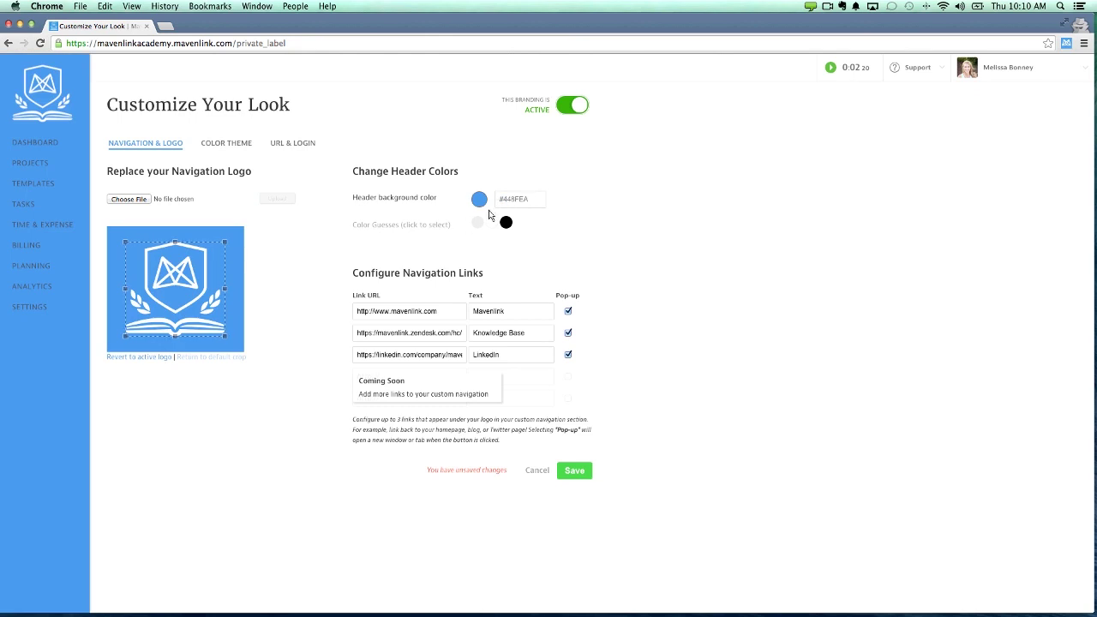
{"action": "left_click", "coordinate": [480, 202]}
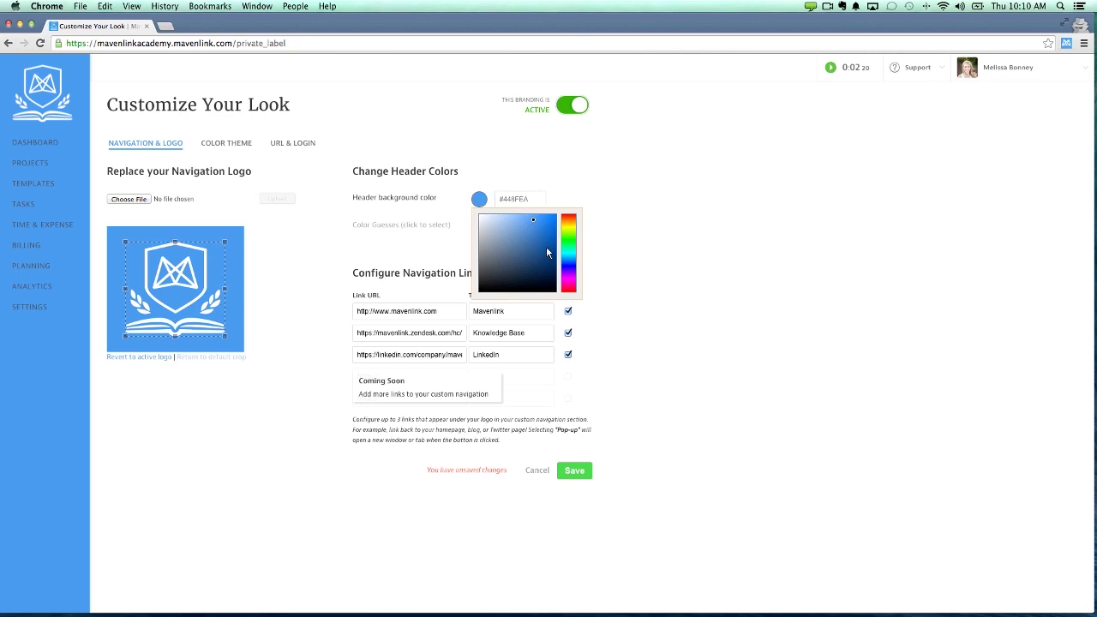
{"action": "left_click", "coordinate": [393, 246]}
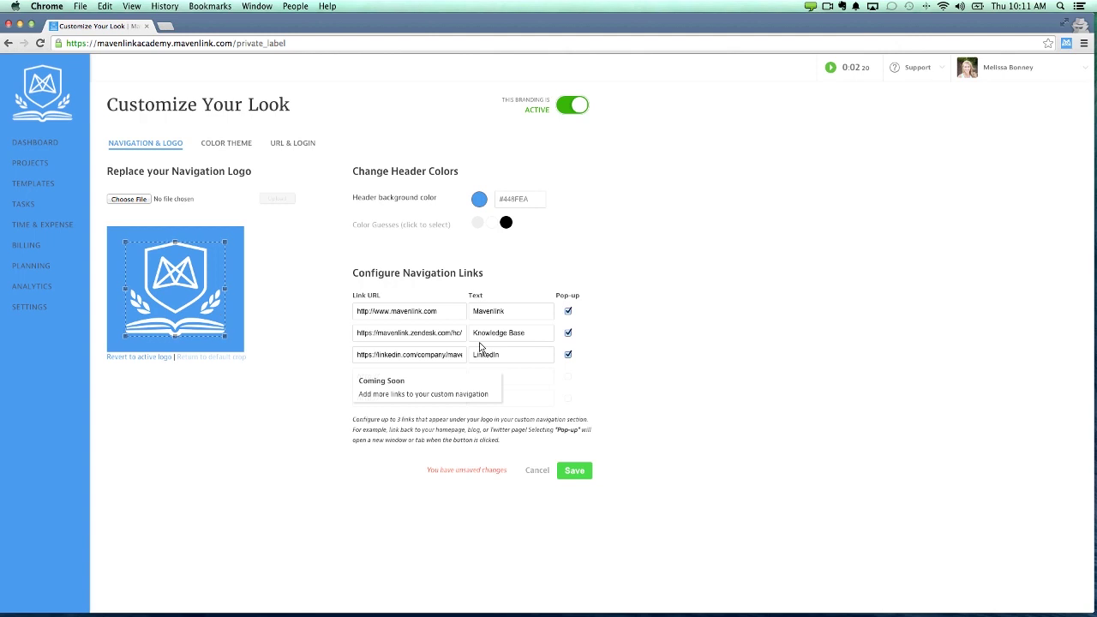
- Review the color theme and the URL and login settings, and save the custom branding
{"action": "mouse_move", "coordinate": [43, 83]}
{"action": "left_click", "coordinate": [220, 144]}
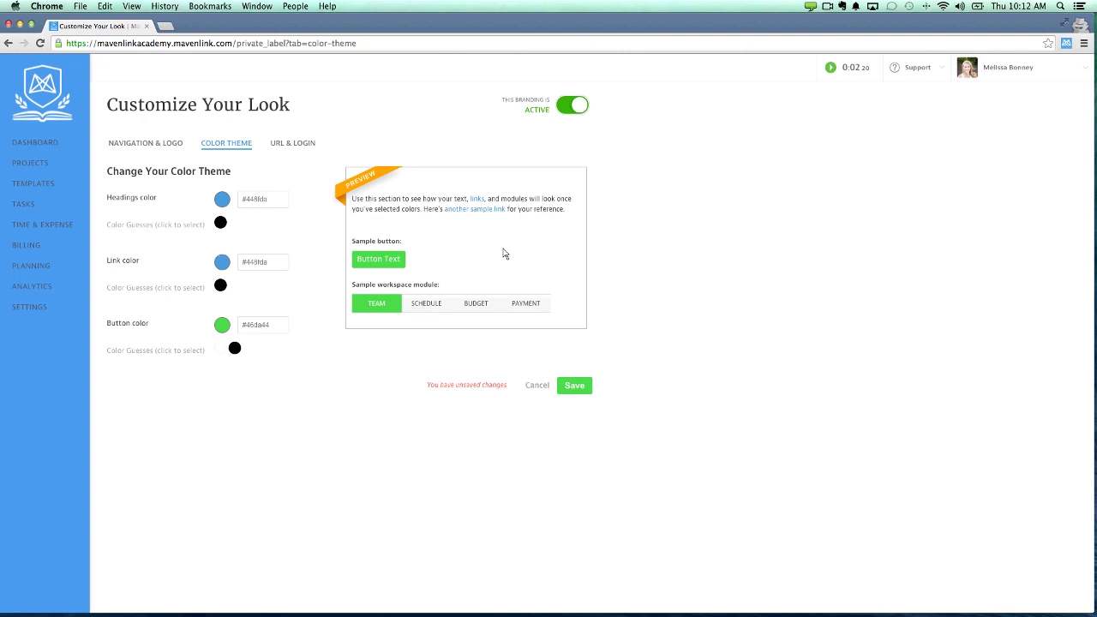
{"action": "left_click", "coordinate": [291, 147]}
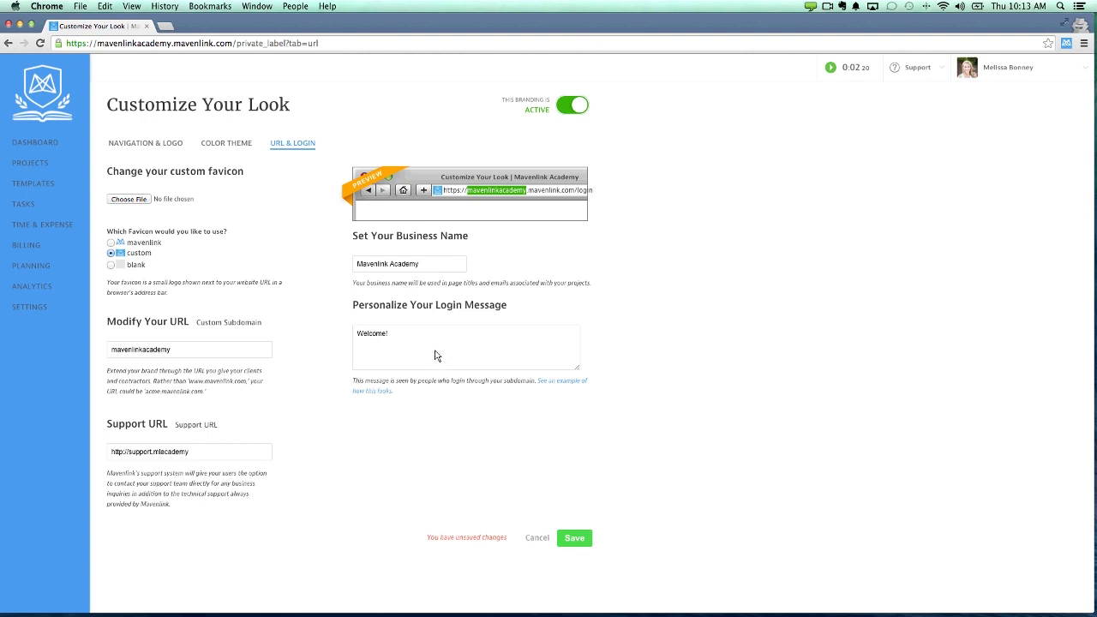
{"action": "left_click", "coordinate": [576, 540]}
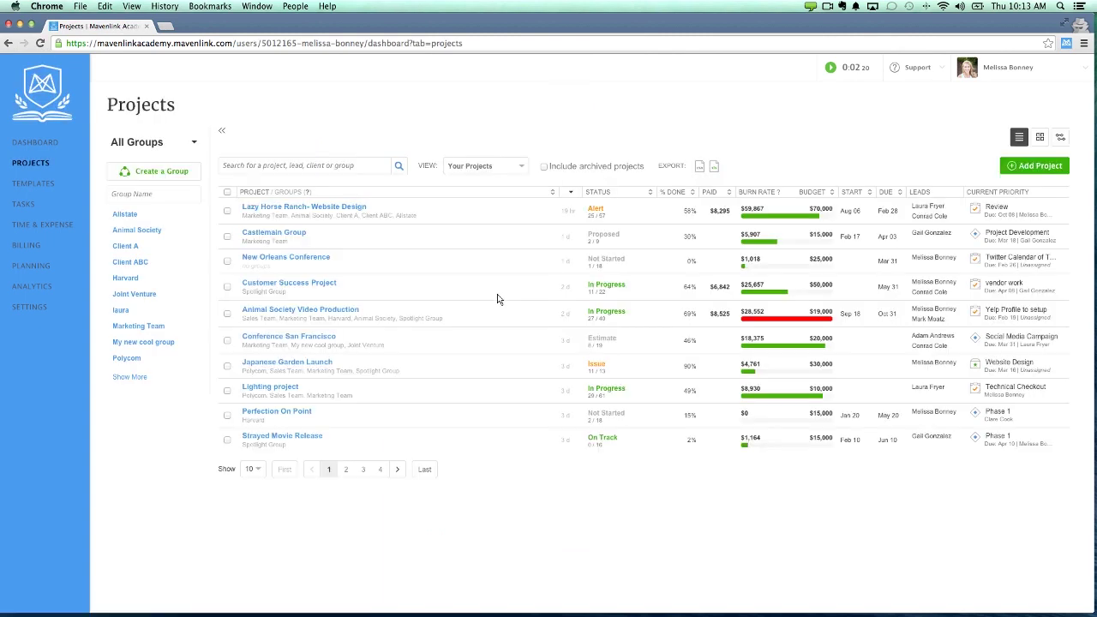
- Start a new project group named Acme Corp and mark it as a company
{"action": "mouse_move", "coordinate": [28, 60]}
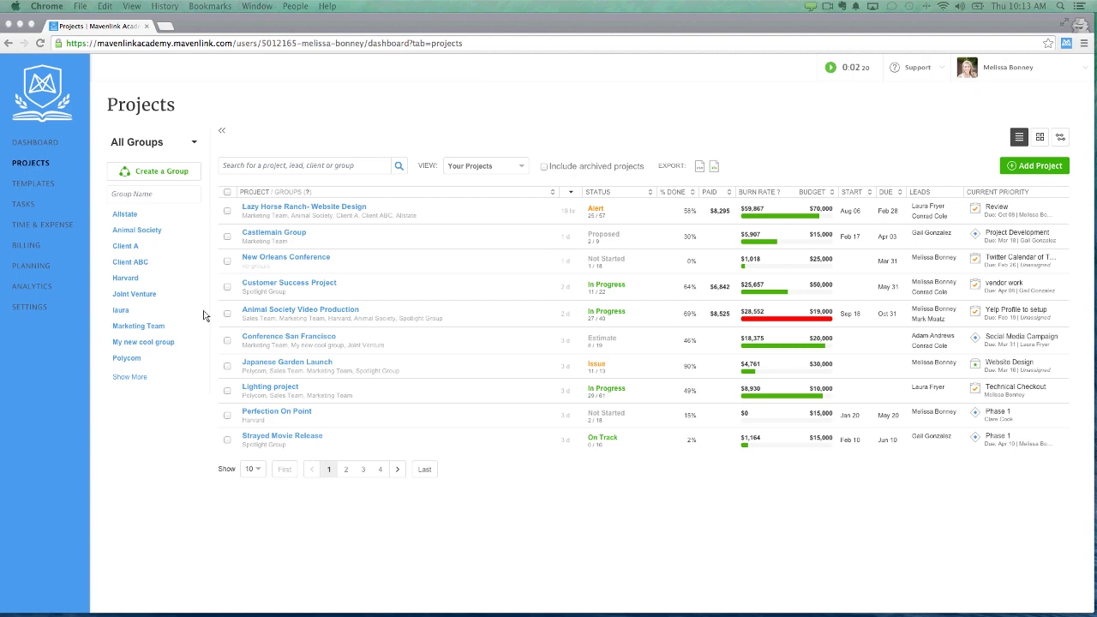
{"action": "left_click", "coordinate": [165, 172]}
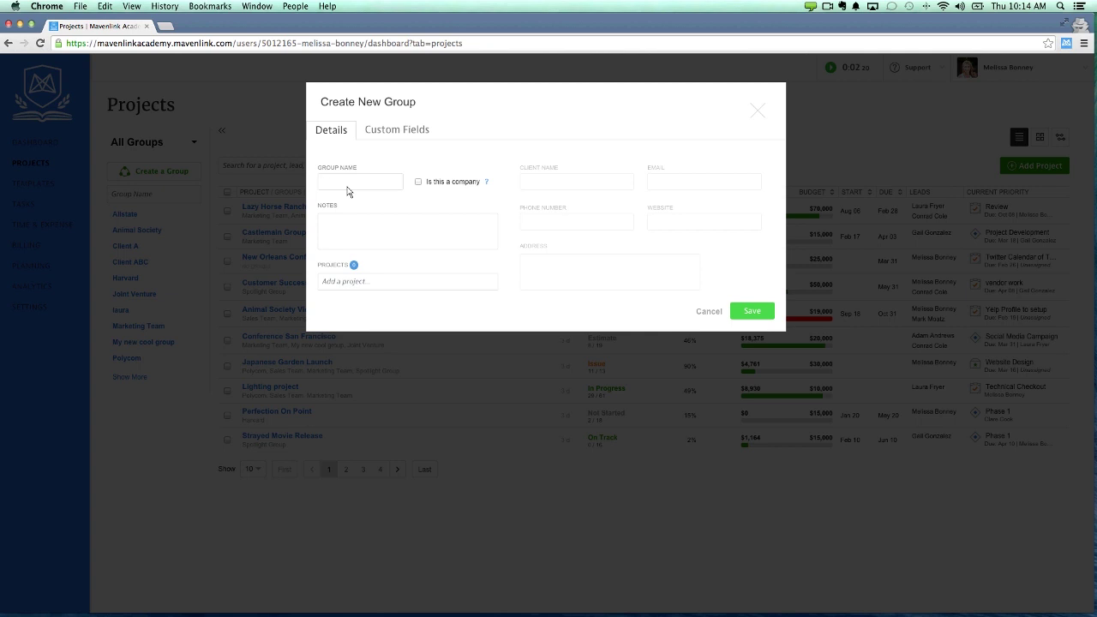
{"action": "type", "text": "Ace"}
{"action": "type", "text": "me Corp"}
{"action": "left_click", "coordinate": [419, 183]}
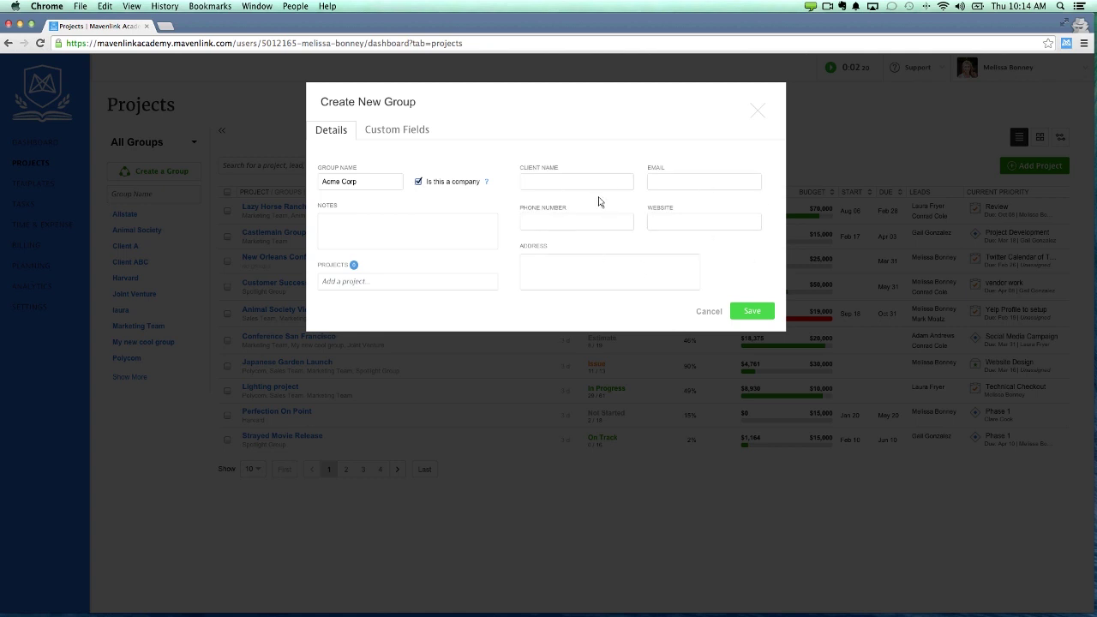
- Add the Hyundai Social Media Updates project to the new group and save the group
{"action": "left_click", "coordinate": [564, 182]}
{"action": "left_click", "coordinate": [408, 231]}
{"action": "left_click", "coordinate": [427, 292]}
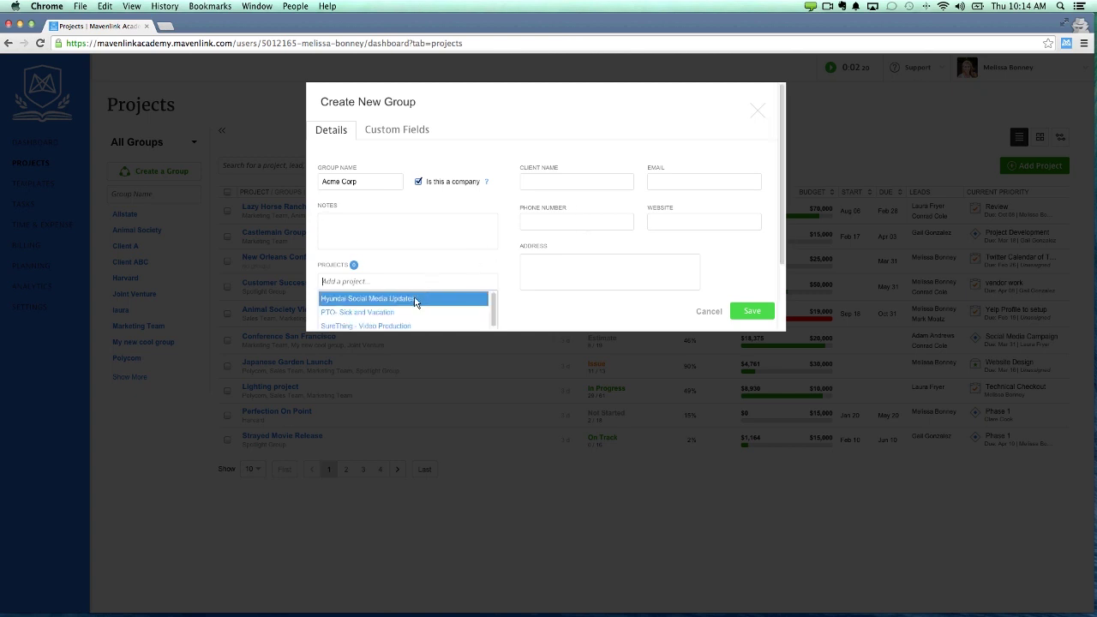
{"action": "scroll", "coordinate": [414, 302], "scroll_direction": "down", "scroll_amount": 1}
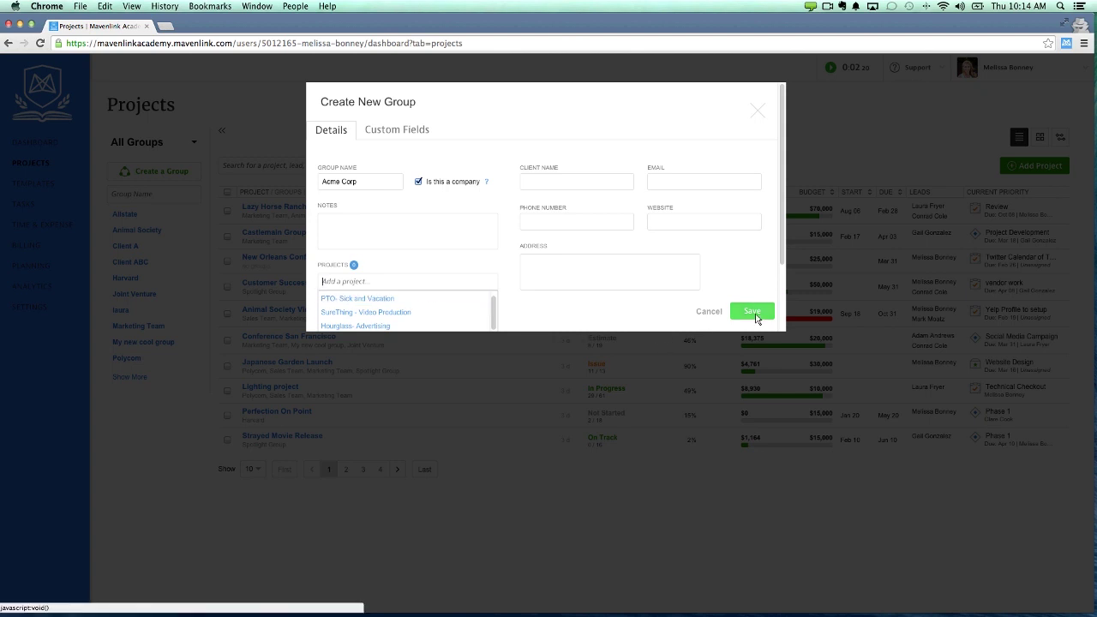
{"action": "scroll", "coordinate": [446, 304], "scroll_direction": "up", "scroll_amount": 1}
{"action": "left_click", "coordinate": [401, 300]}
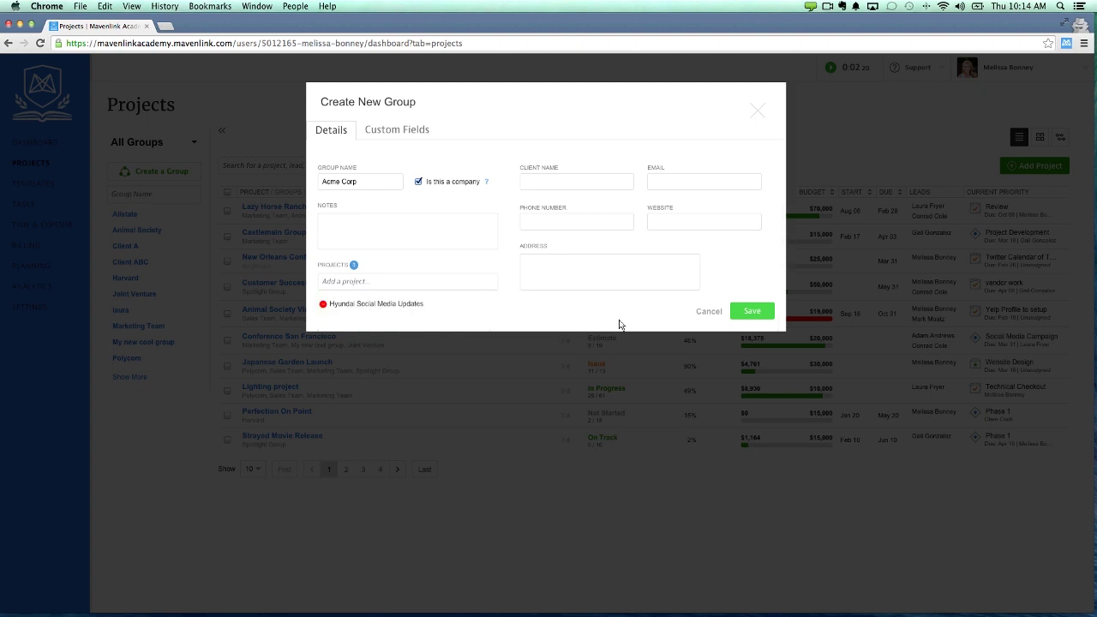
{"action": "left_click", "coordinate": [754, 312]}
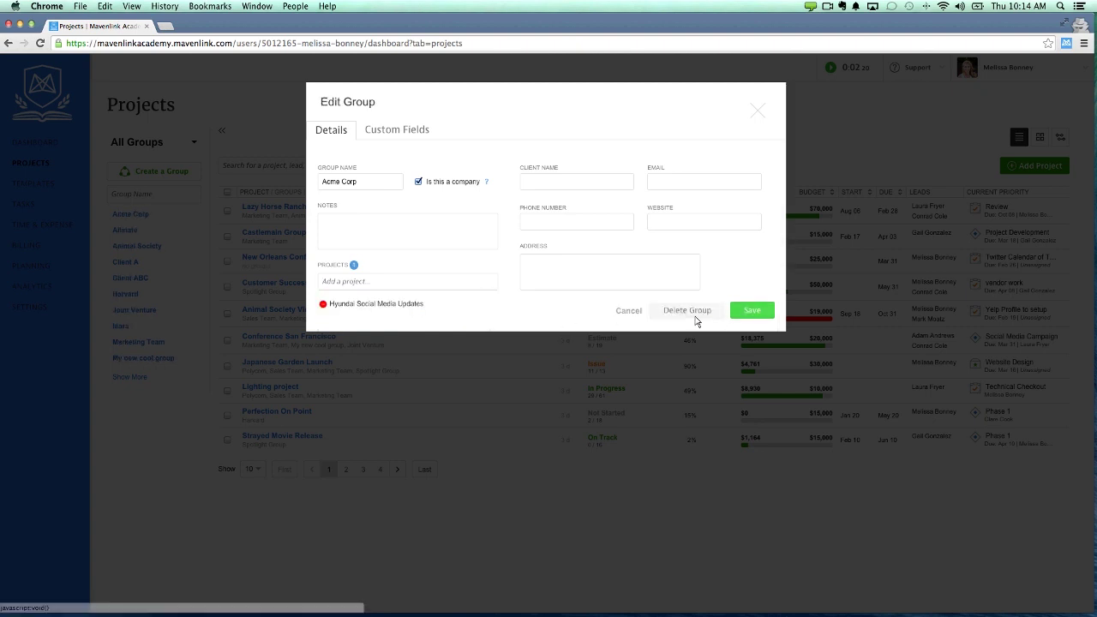
{"action": "left_click", "coordinate": [746, 312]}
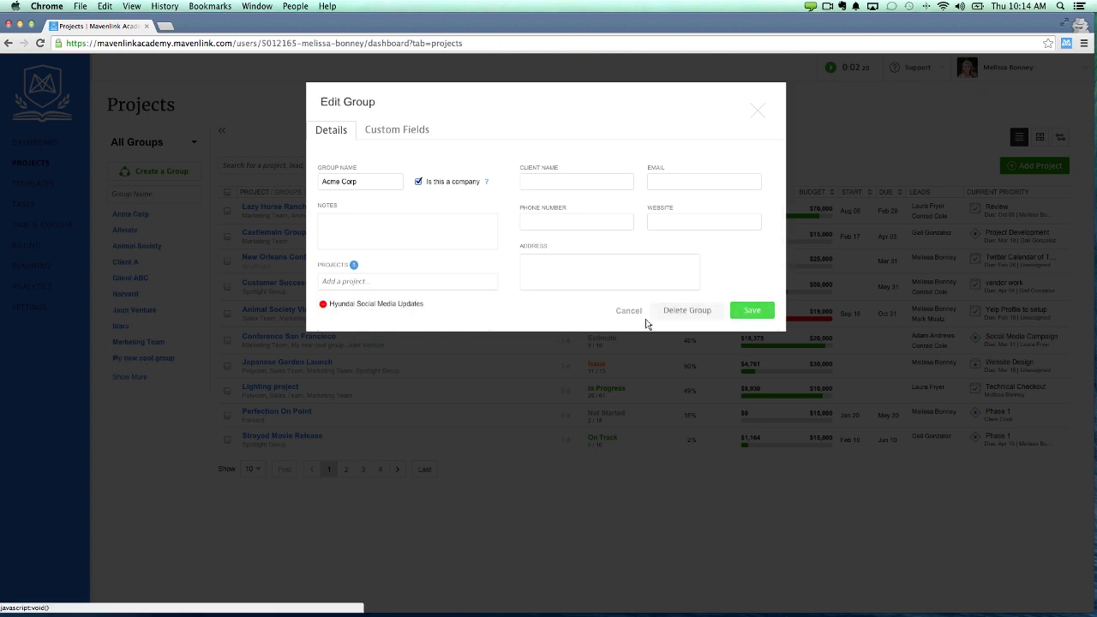
{"action": "left_click", "coordinate": [623, 313]}
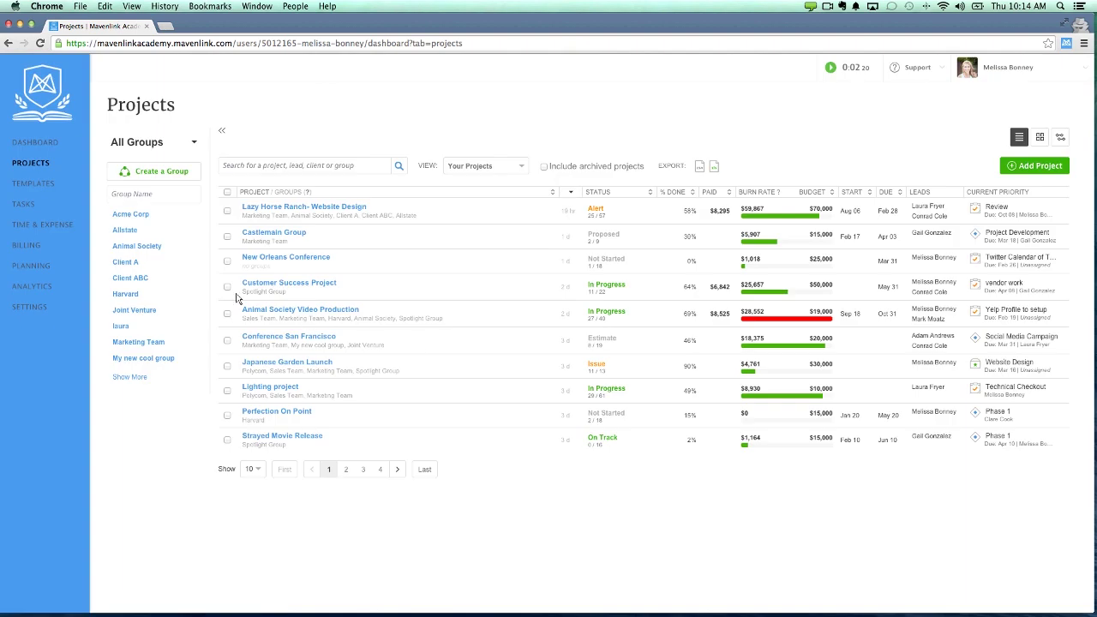
- Filter the project list by the Acme Corp group and search the projects' Gantt schedule for "acme"
{"action": "left_click", "coordinate": [137, 216]}
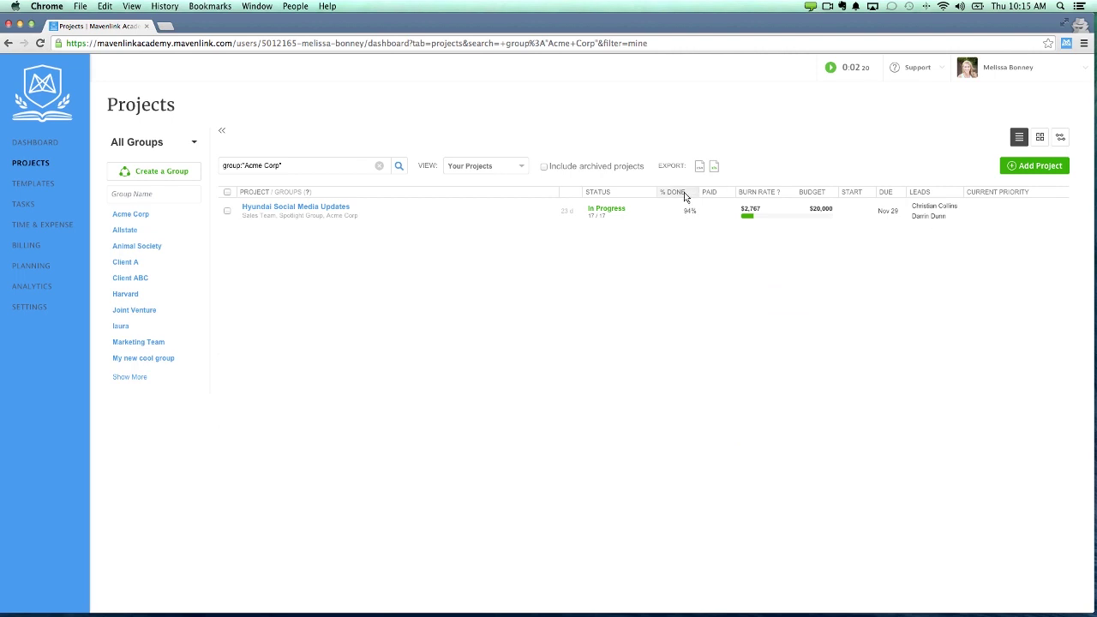
{"action": "left_click", "coordinate": [1061, 142]}
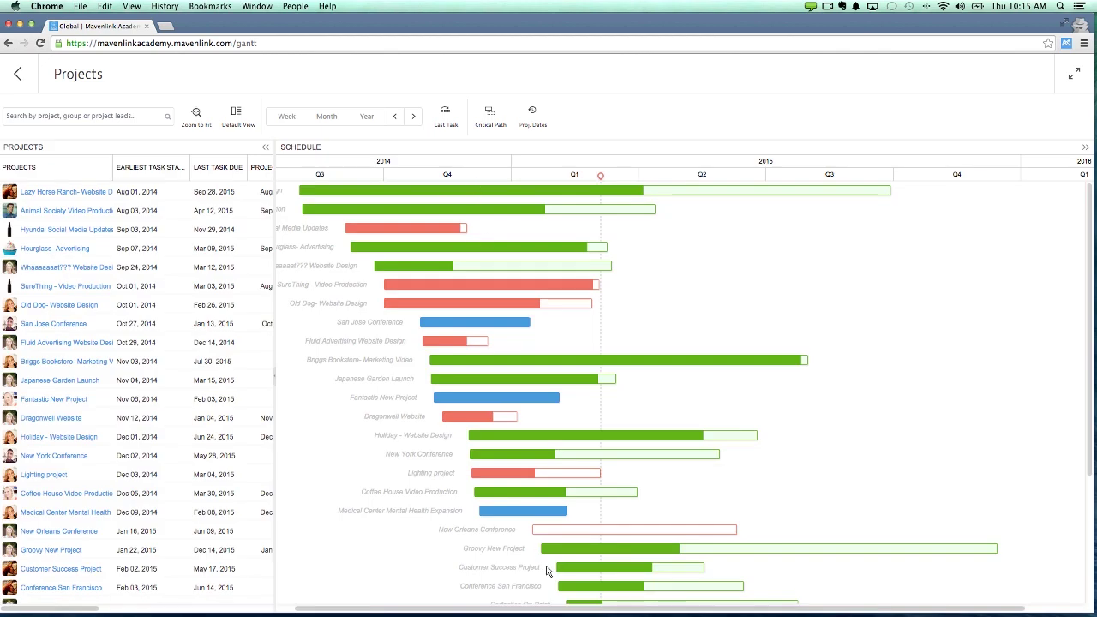
{"action": "left_click", "coordinate": [55, 120]}
{"action": "type", "text": "acme"}
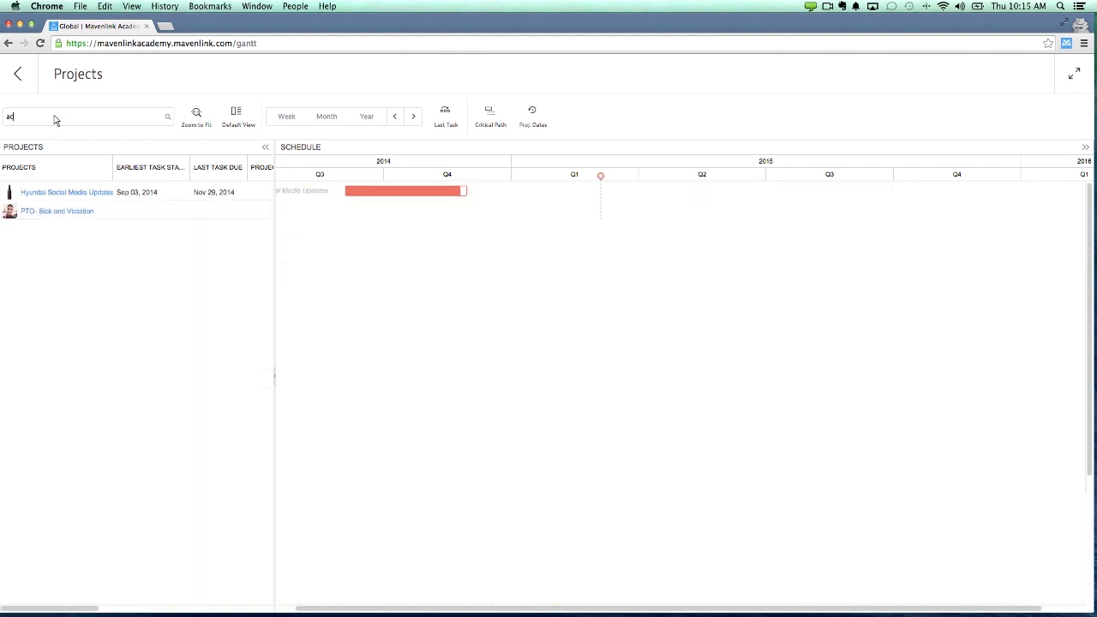
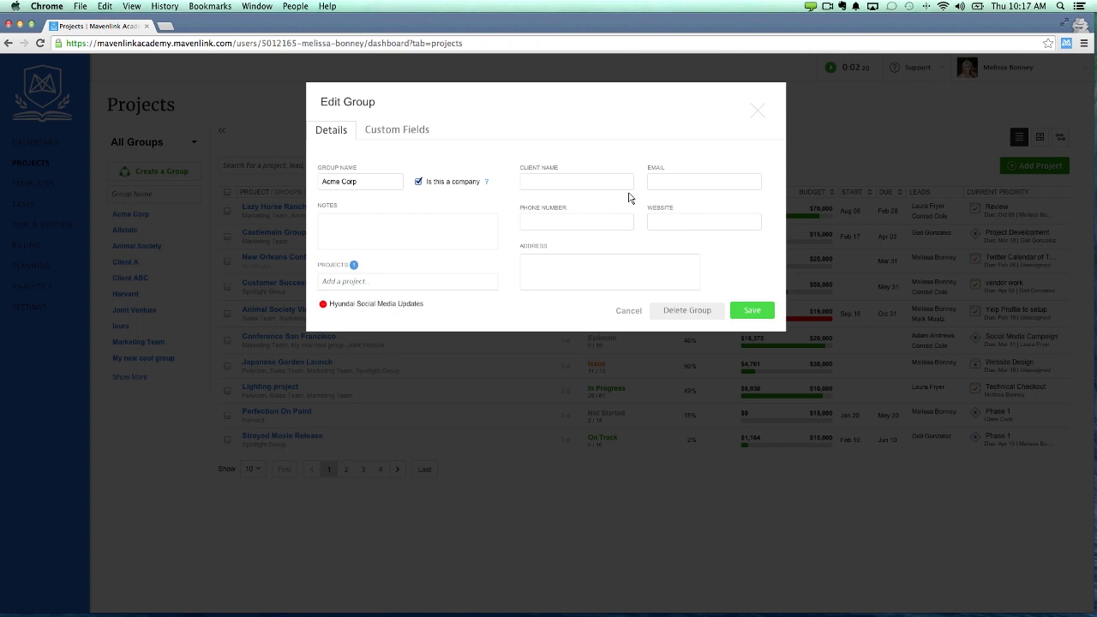
- Close the group editor and examine the business name in the custom branding's URL and login settings
{"action": "left_click", "coordinate": [626, 312]}
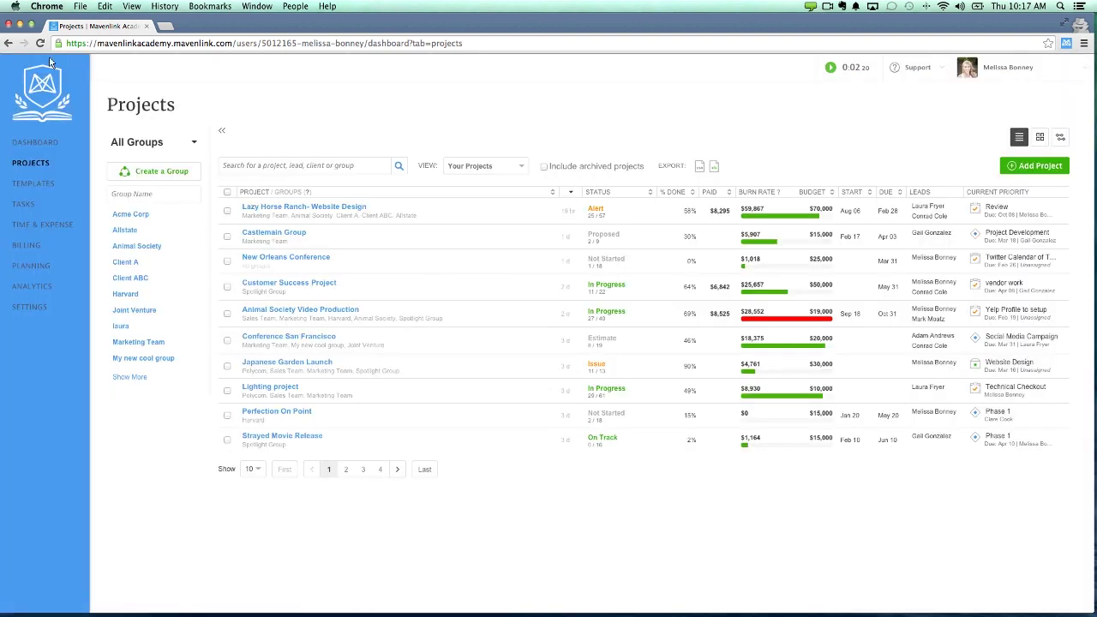
{"action": "mouse_move", "coordinate": [48, 92]}
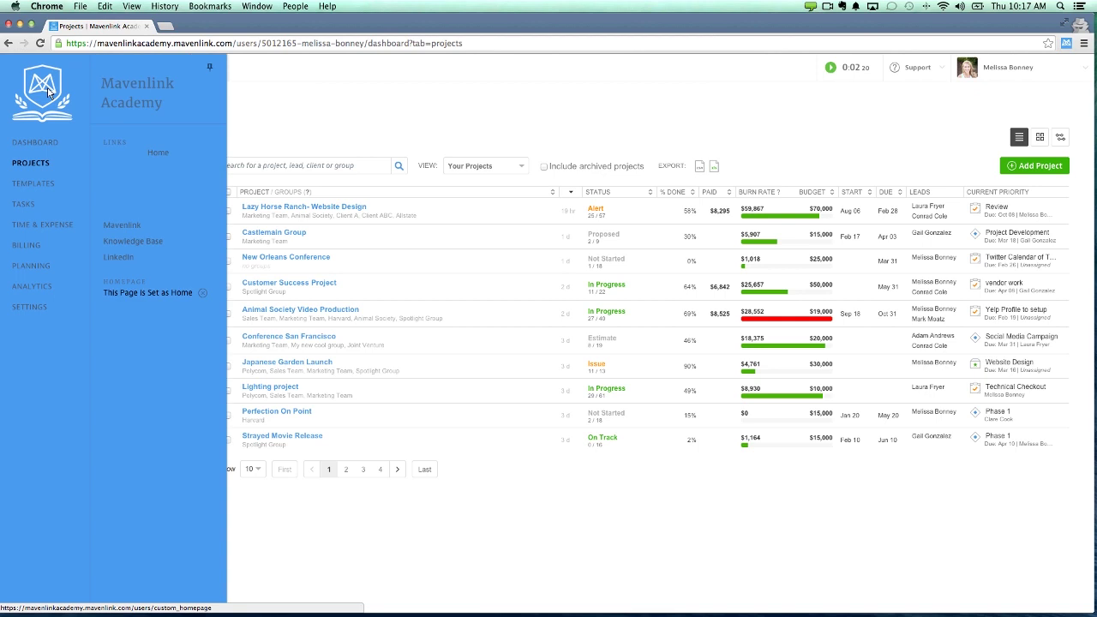
{"action": "mouse_move", "coordinate": [29, 306]}
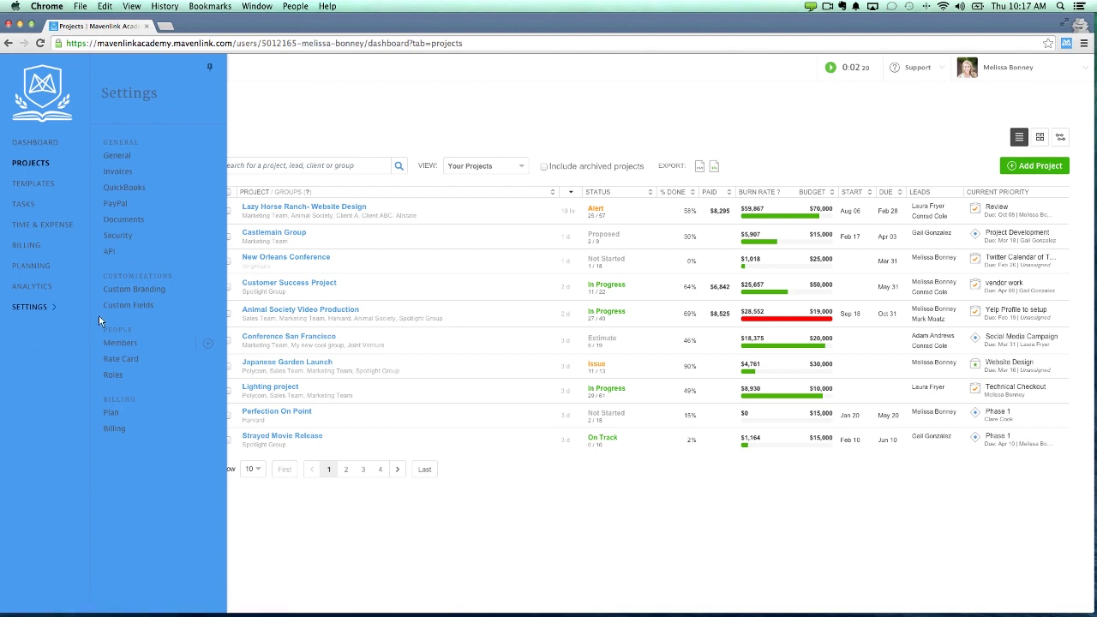
{"action": "left_click", "coordinate": [129, 289]}
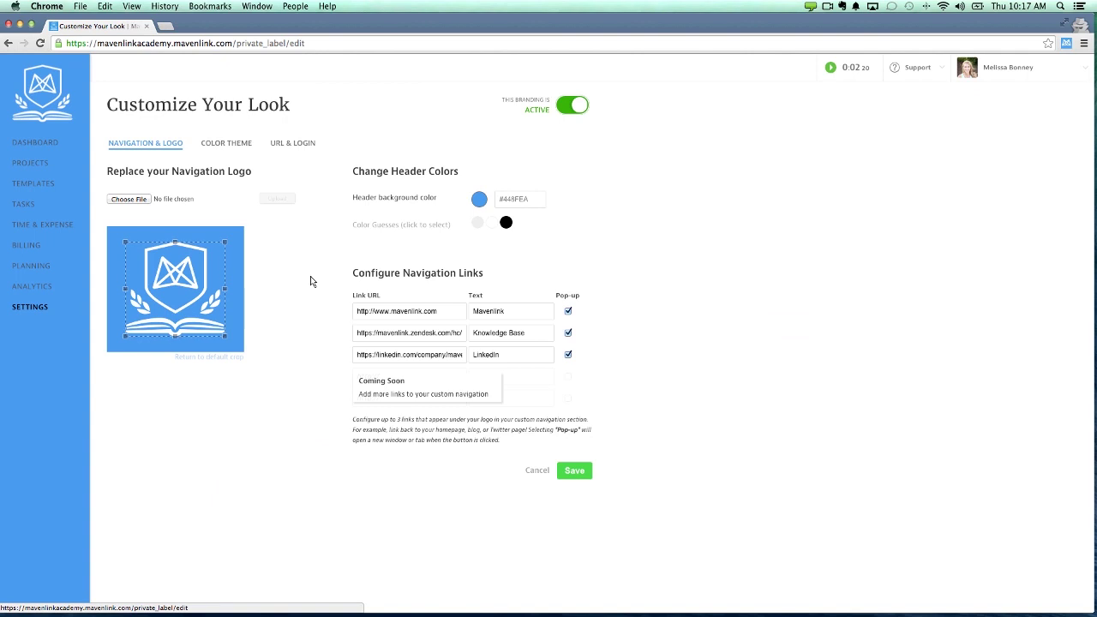
{"action": "left_click", "coordinate": [291, 143]}
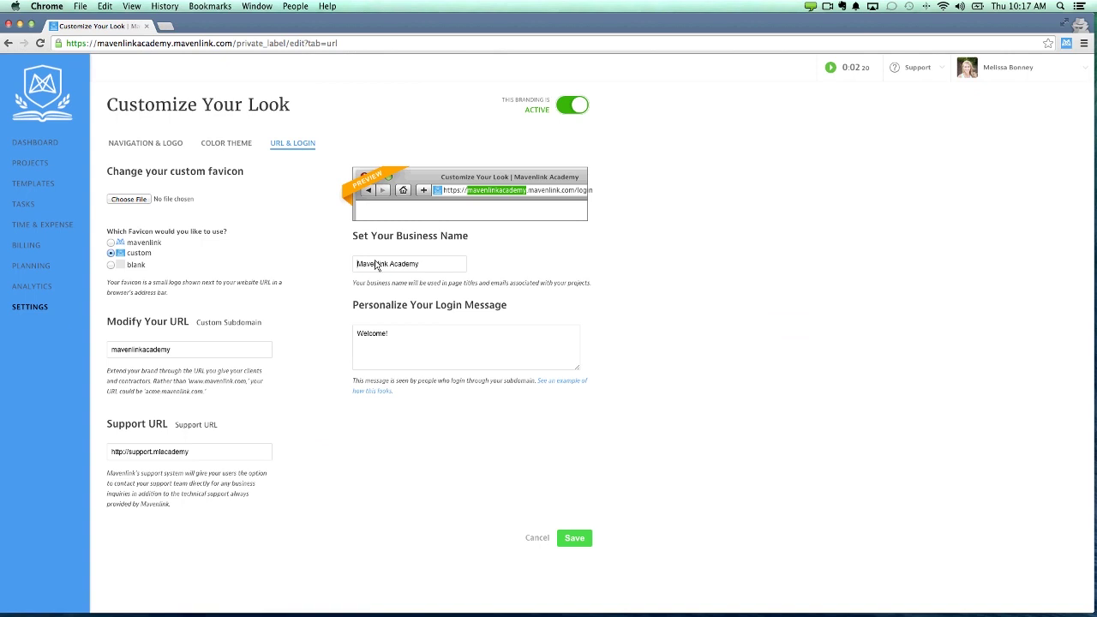
{"action": "left_click_drag", "start_coordinate": [358, 264], "coordinate": [441, 271]}
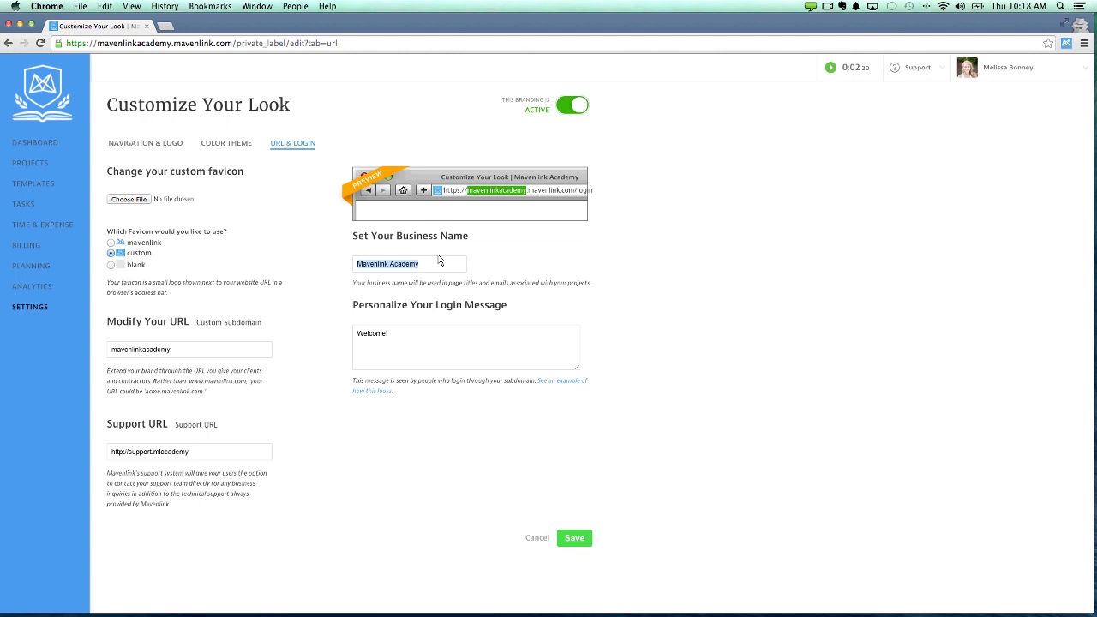
- Examine the Region options in the Acme Corp group's custom fields and close the group without choosing one
{"action": "left_click", "coordinate": [36, 162]}
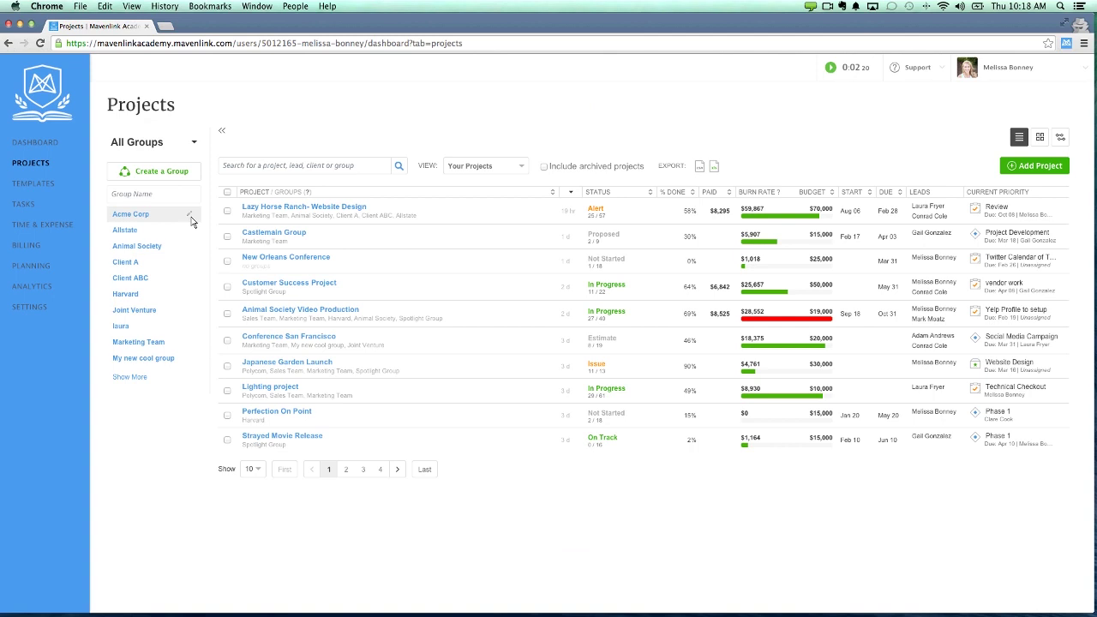
{"action": "left_click", "coordinate": [191, 216]}
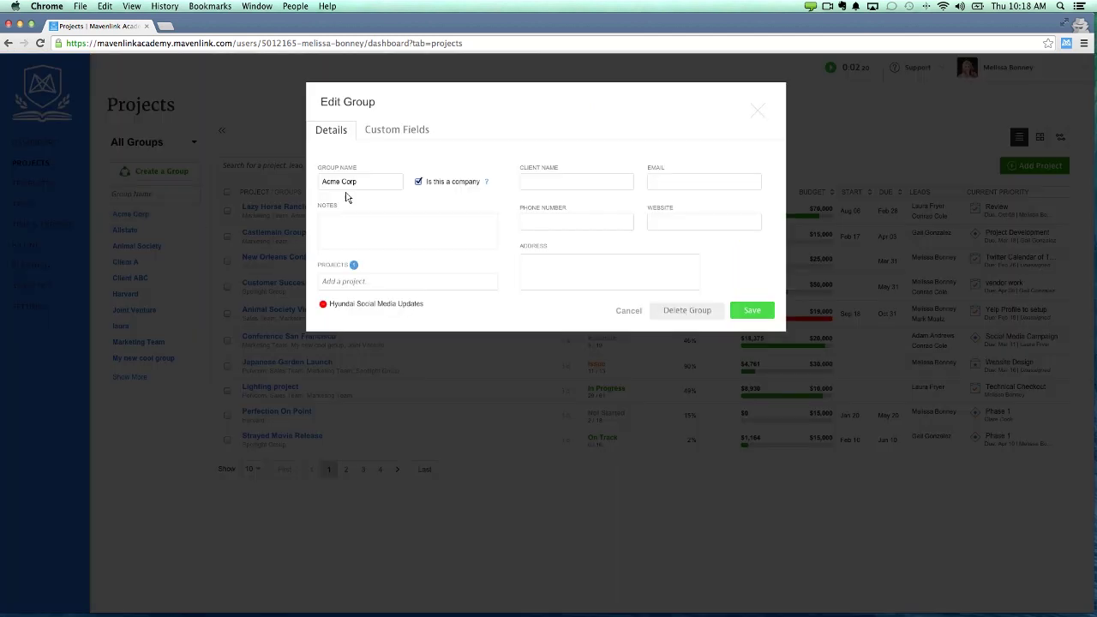
{"action": "left_click", "coordinate": [397, 130]}
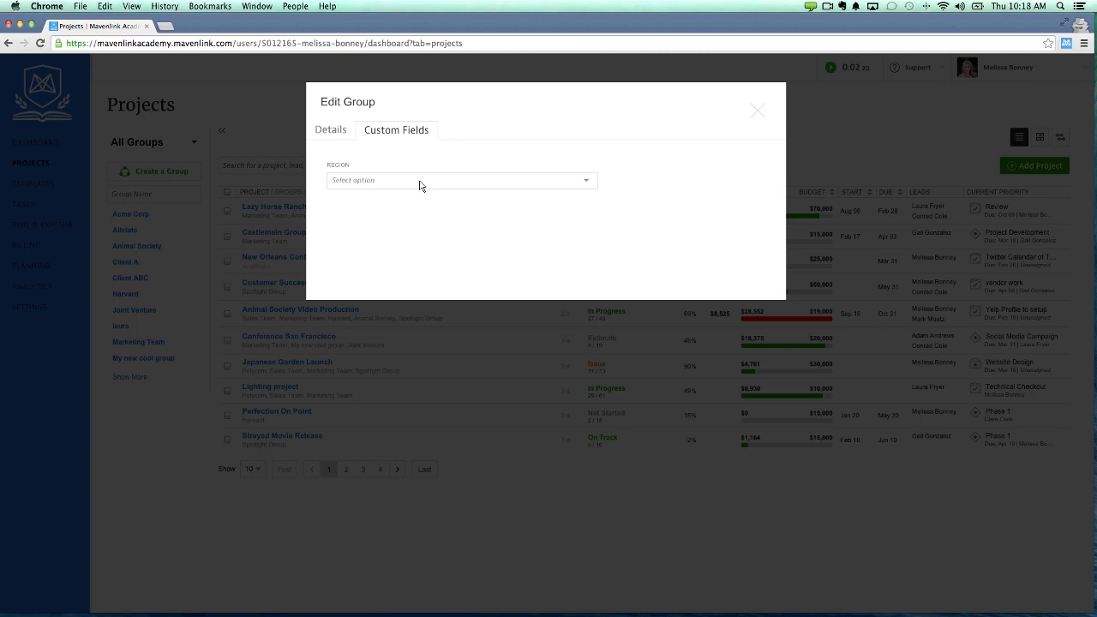
{"action": "left_click", "coordinate": [420, 186]}
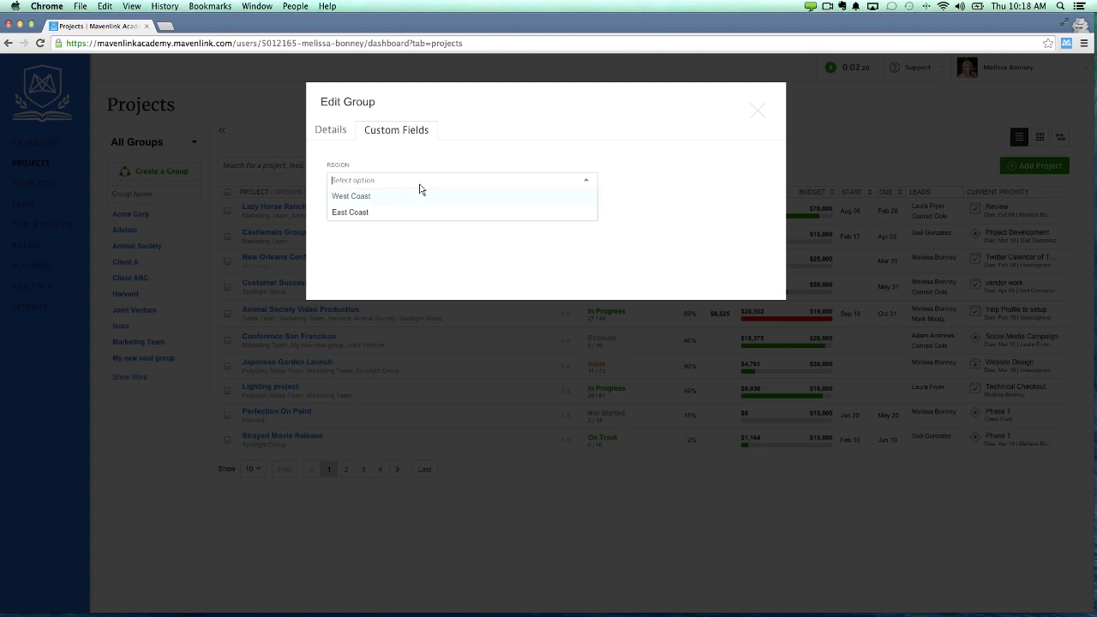
{"action": "left_click", "coordinate": [426, 168]}
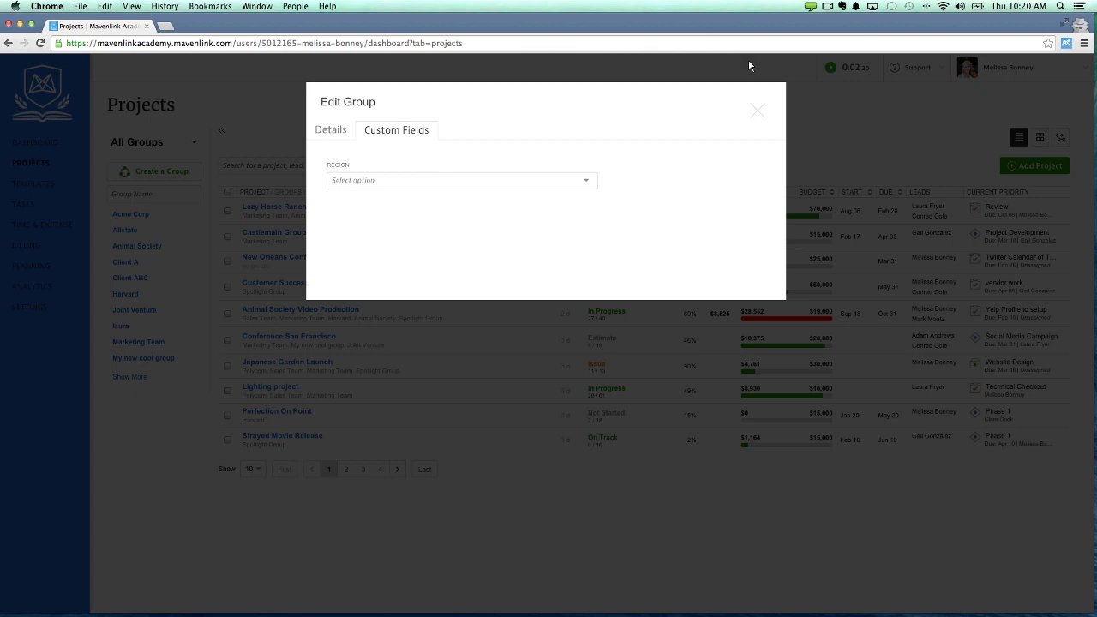
{"action": "left_click", "coordinate": [758, 112]}
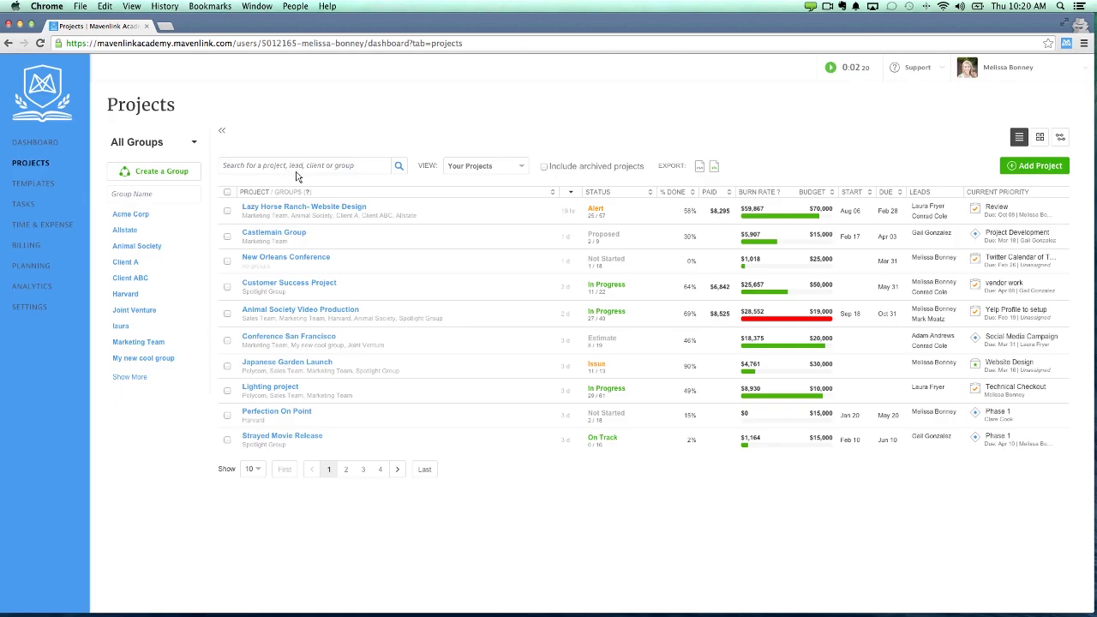
- Search the project list for a person's full name
{"action": "type", "text": "john smith"}
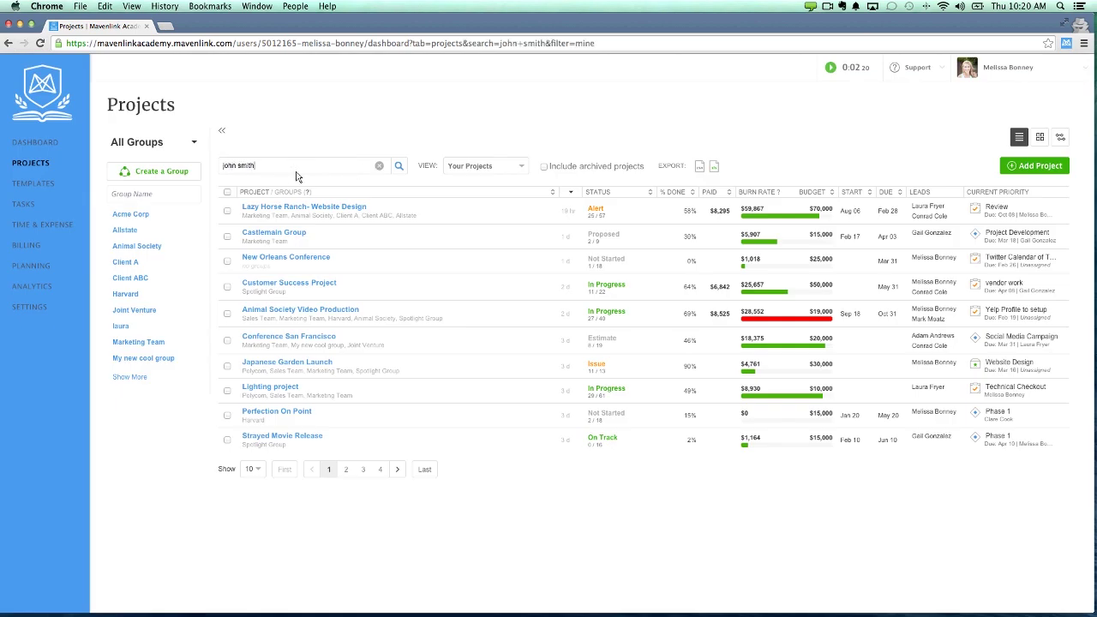